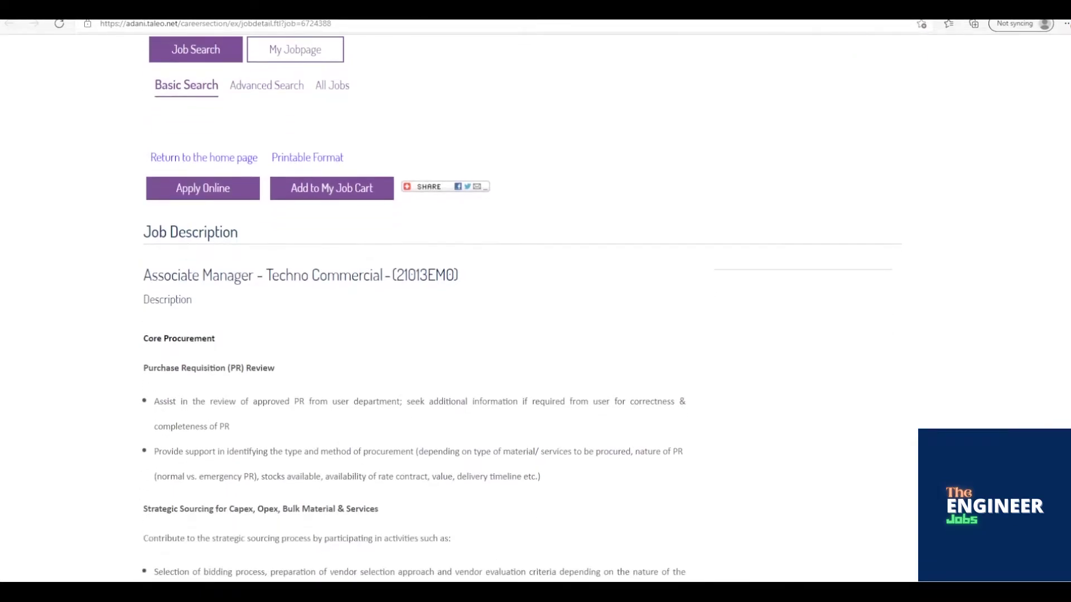
{"action": "scroll", "coordinate": [535, 335], "scroll_direction": "down", "scroll_amount": 2}
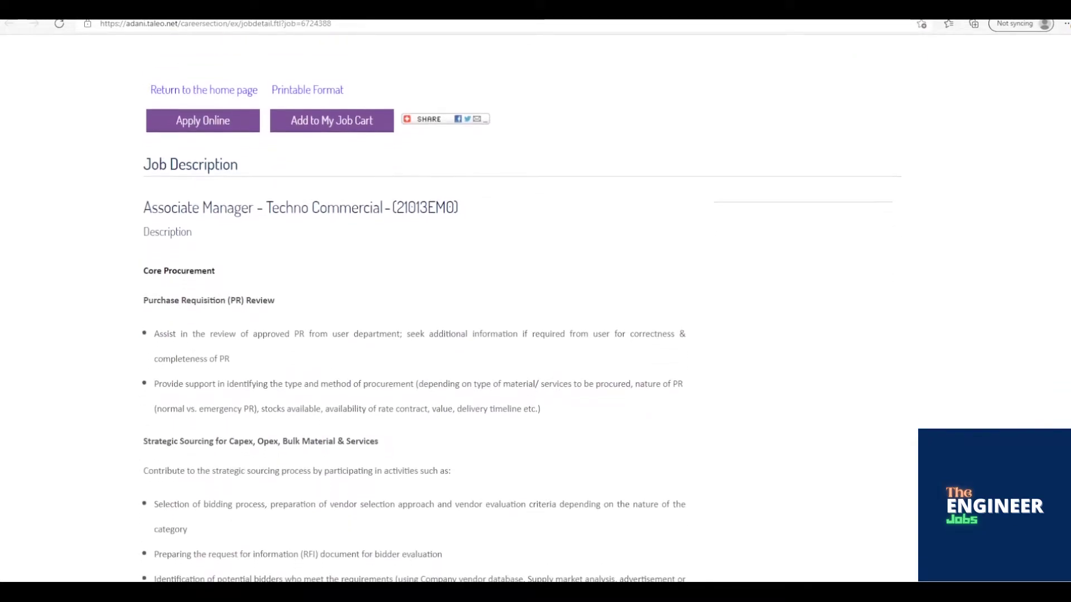
{"action": "scroll", "coordinate": [535, 334], "scroll_direction": "down", "scroll_amount": 2}
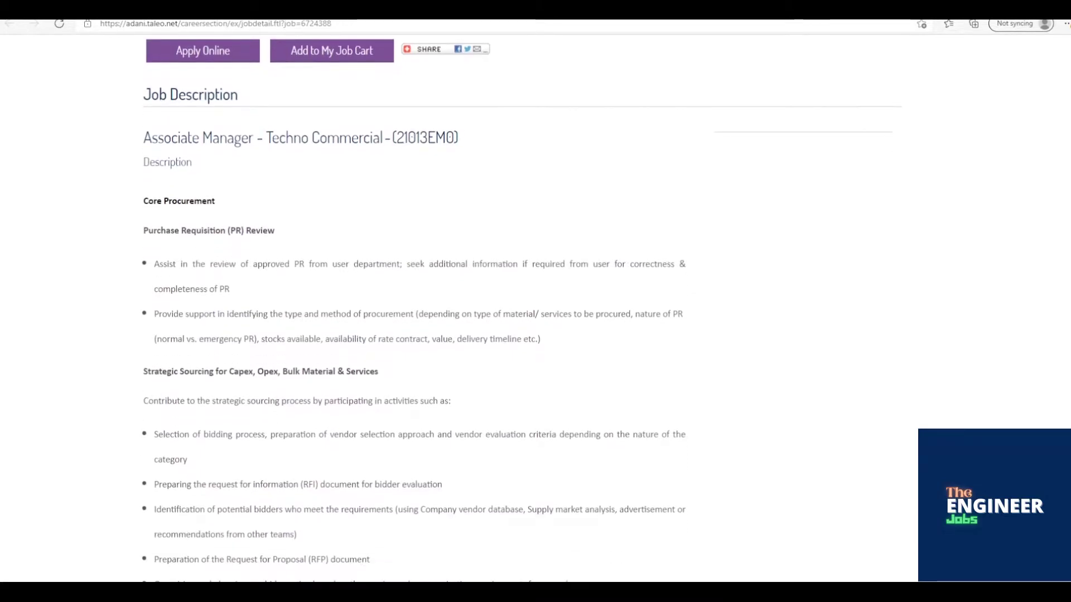
{"action": "scroll", "coordinate": [536, 335], "scroll_direction": "down", "scroll_amount": 2}
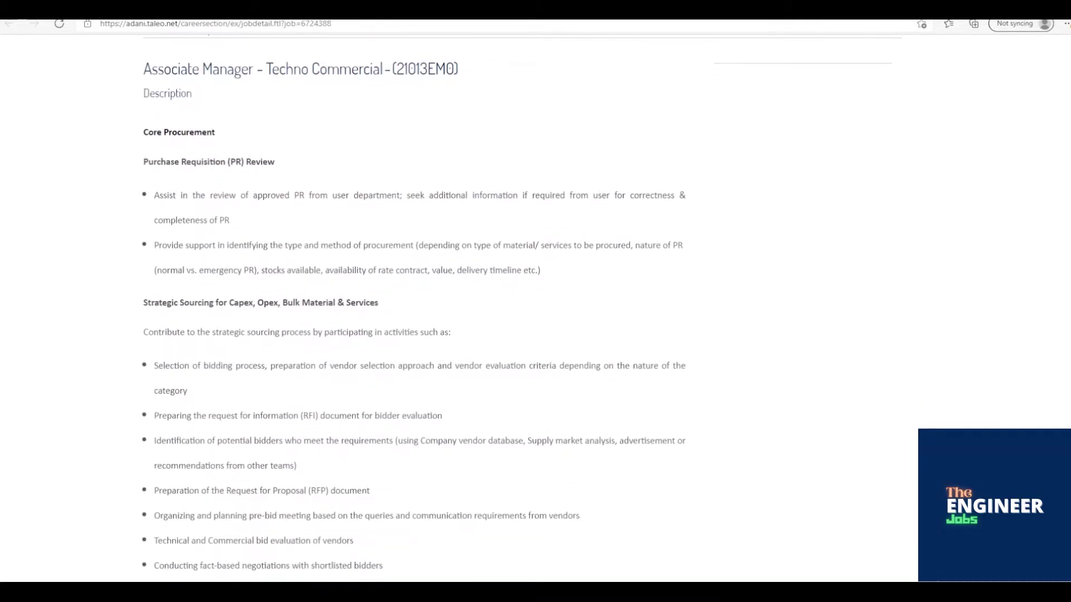
{"action": "scroll", "coordinate": [536, 335], "scroll_direction": "down", "scroll_amount": 2}
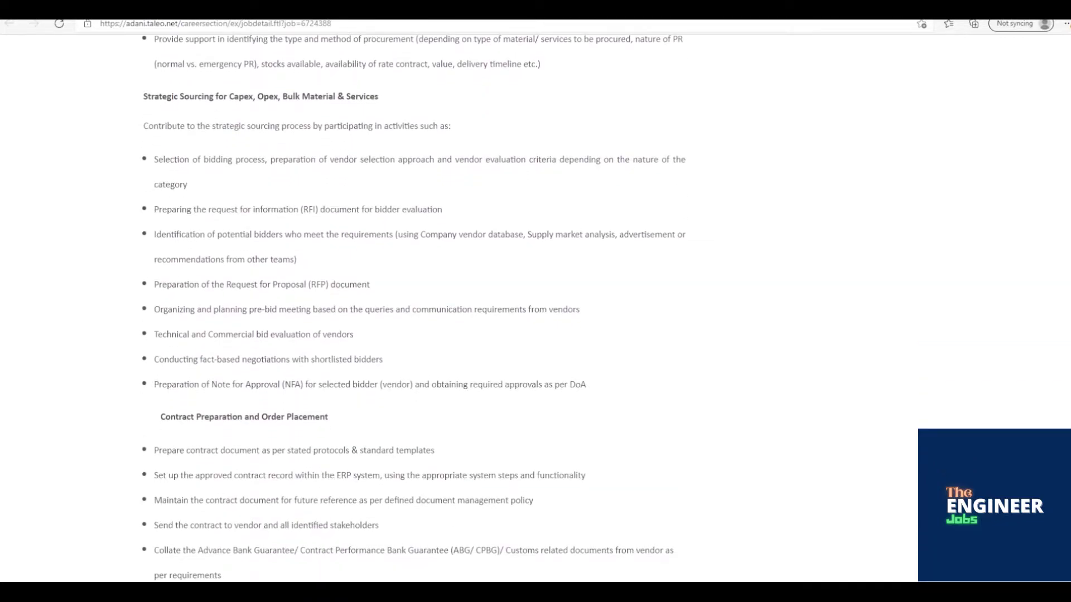
{"action": "scroll", "coordinate": [536, 334], "scroll_direction": "down", "scroll_amount": 2}
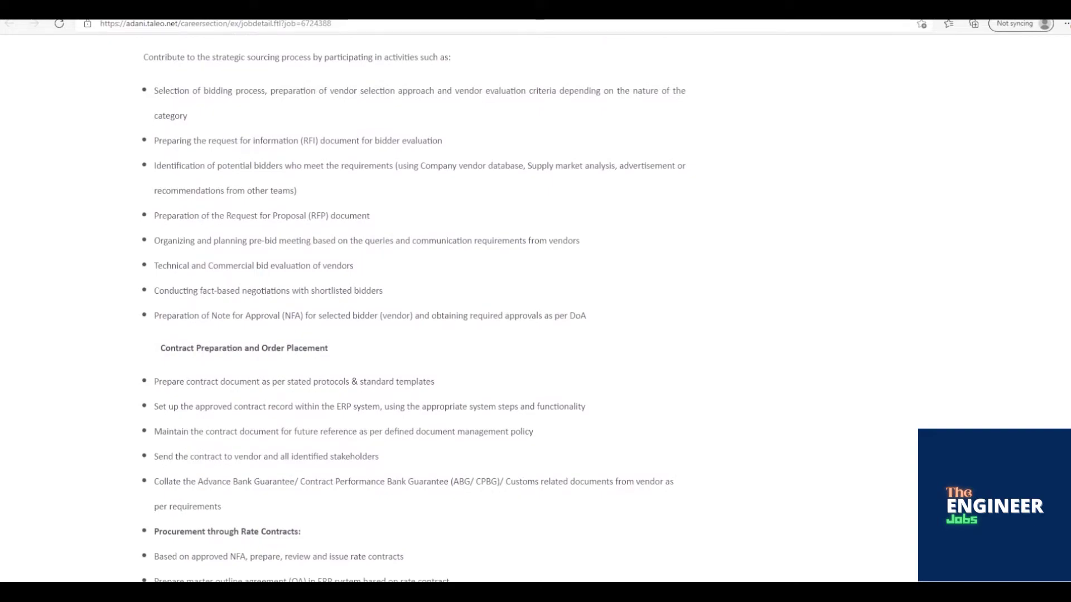
{"action": "scroll", "coordinate": [536, 334], "scroll_direction": "down", "scroll_amount": 2}
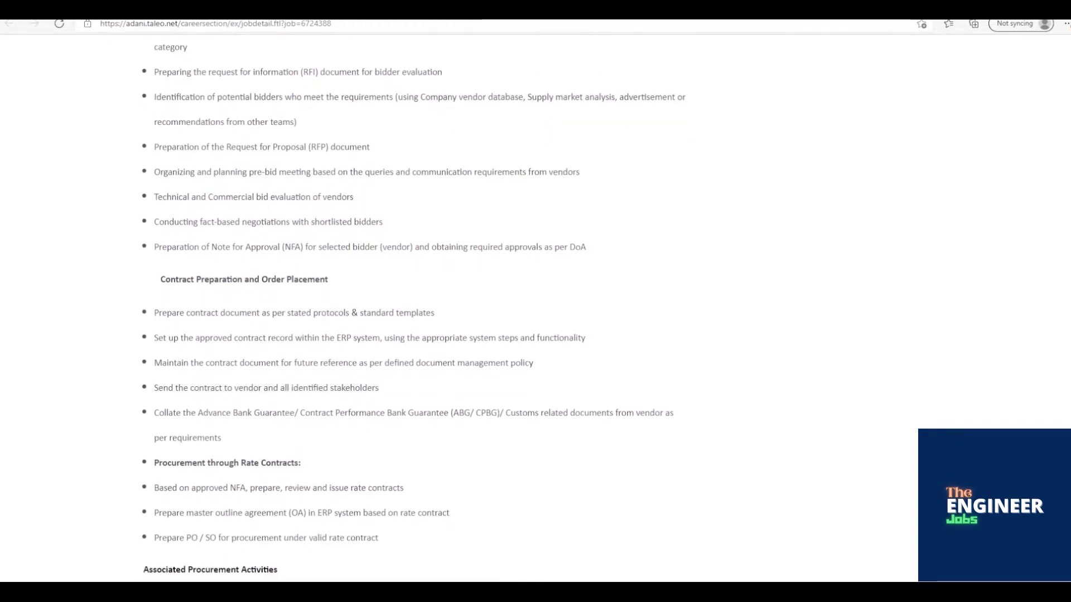
{"action": "scroll", "coordinate": [536, 335], "scroll_direction": "down", "scroll_amount": 2}
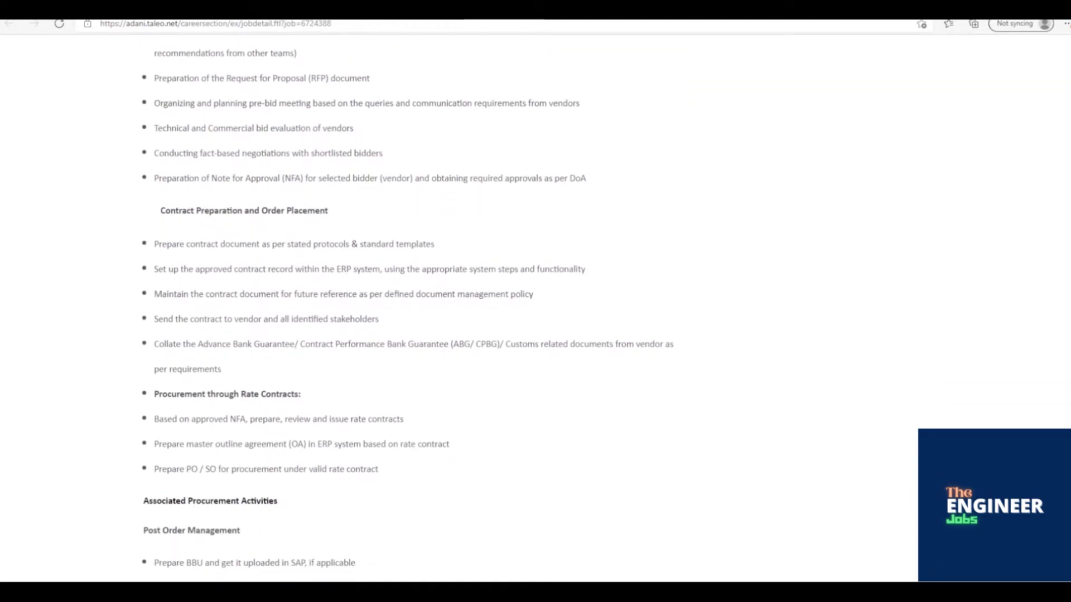
{"action": "scroll", "coordinate": [536, 334], "scroll_direction": "down", "scroll_amount": 2}
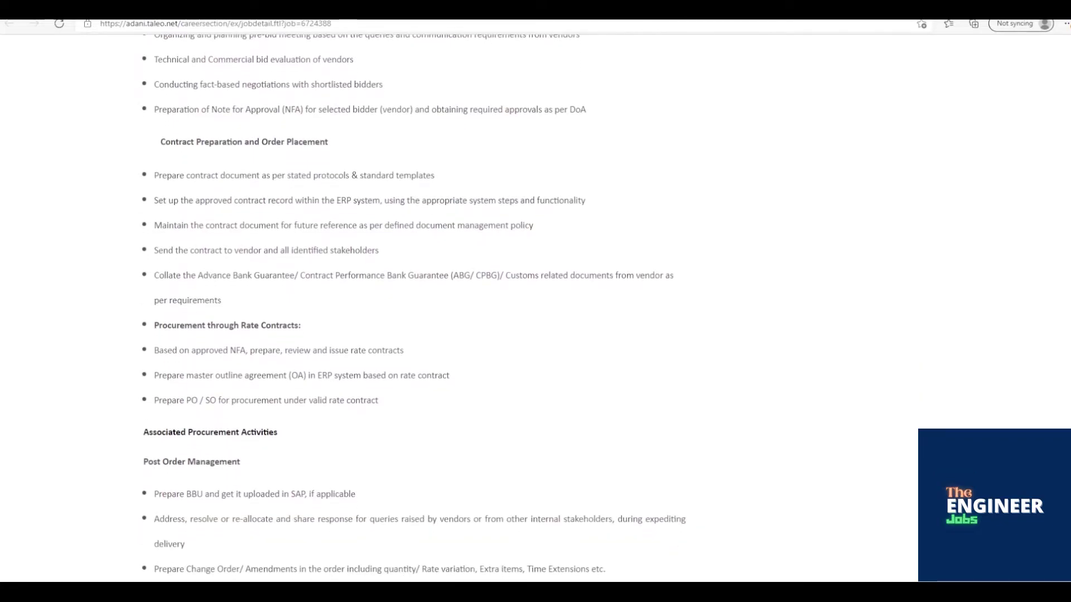
{"action": "scroll", "coordinate": [536, 335], "scroll_direction": "down", "scroll_amount": 2}
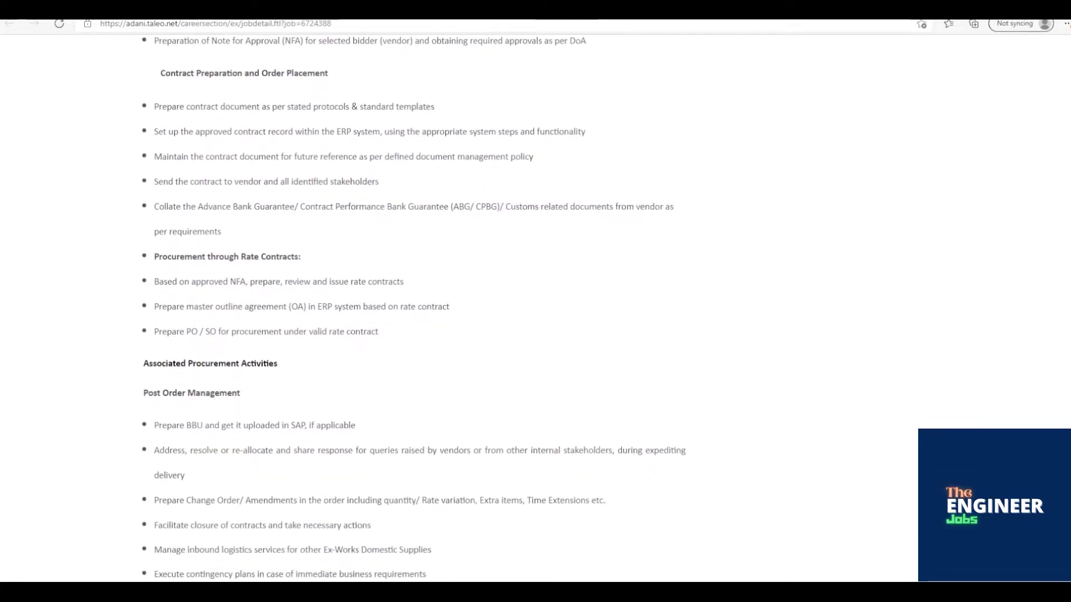
{"action": "scroll", "coordinate": [535, 334], "scroll_direction": "down", "scroll_amount": 2}
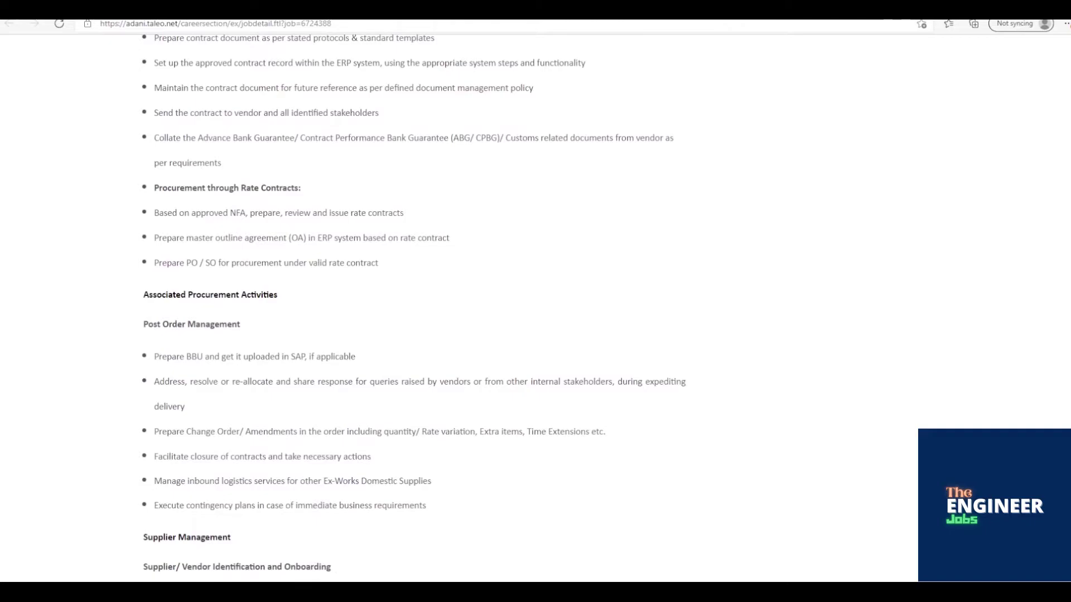
{"action": "scroll", "coordinate": [536, 334], "scroll_direction": "down", "scroll_amount": 2}
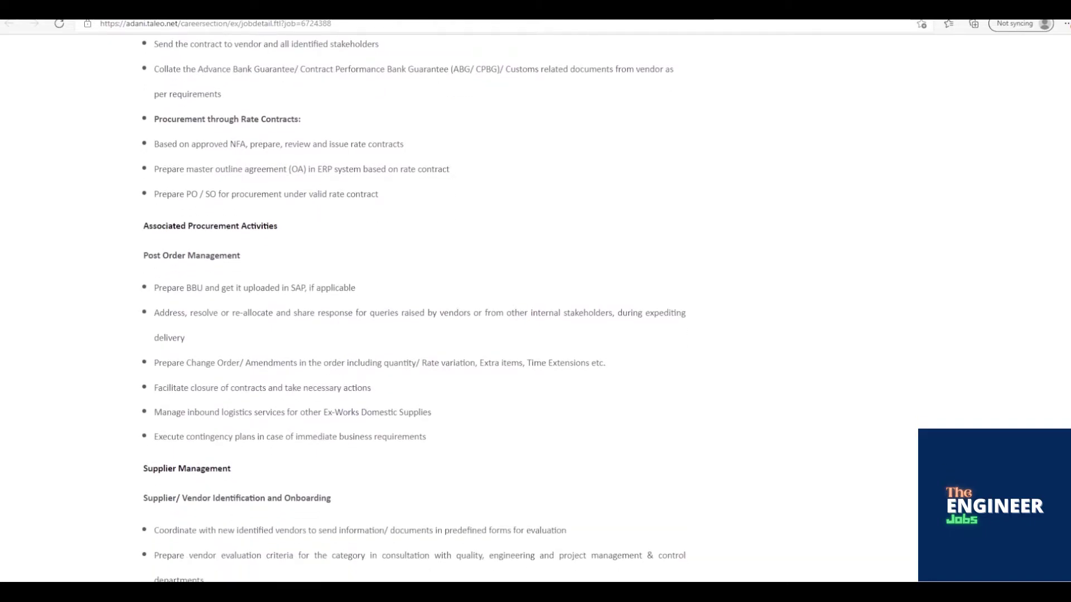
{"action": "scroll", "coordinate": [535, 335], "scroll_direction": "down", "scroll_amount": 2}
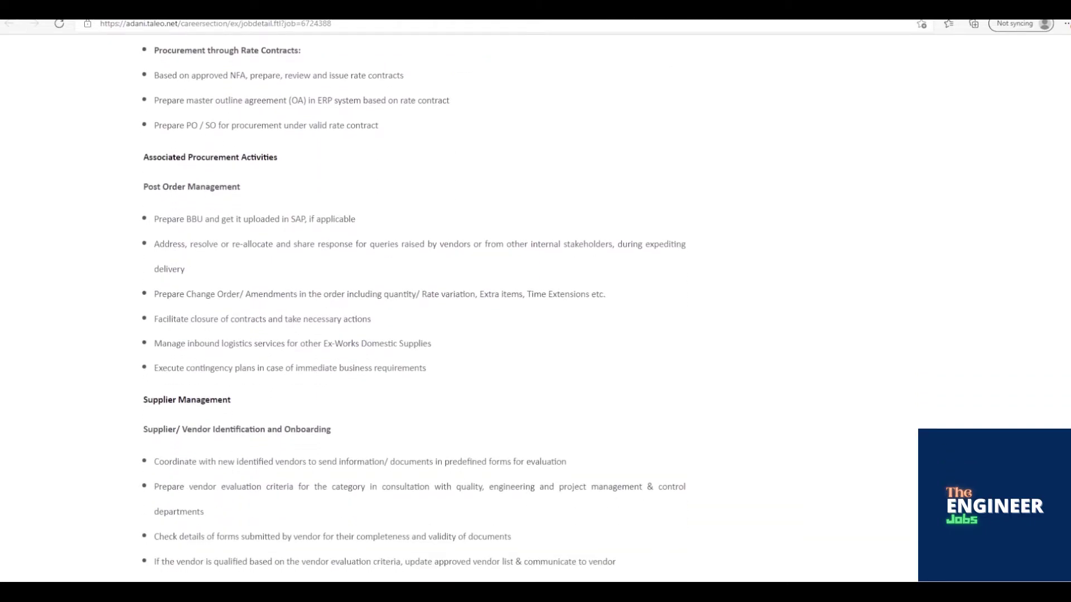
{"action": "scroll", "coordinate": [536, 335], "scroll_direction": "down", "scroll_amount": 2}
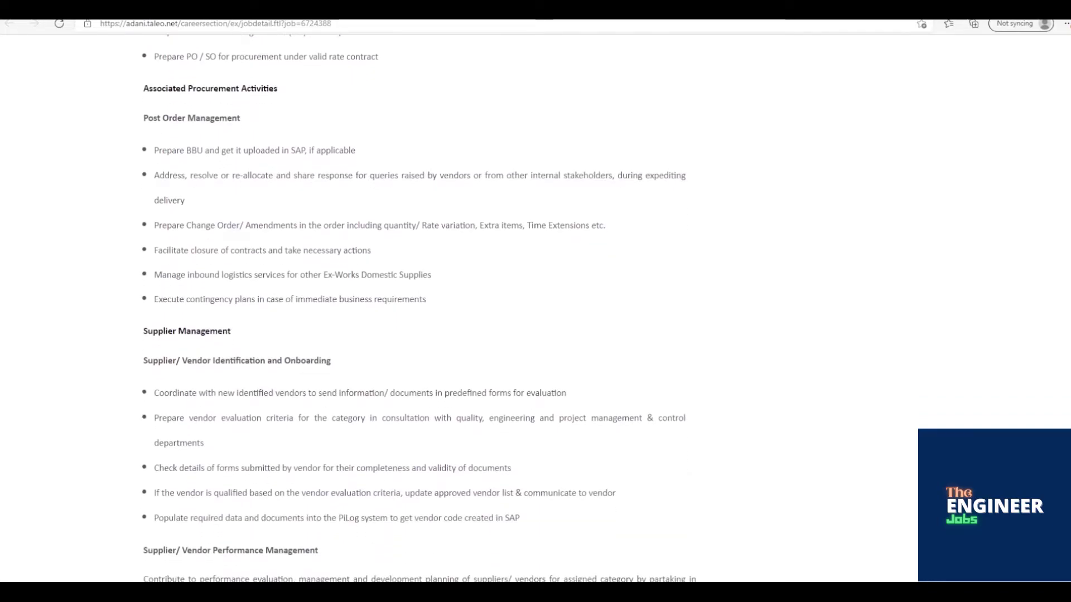
{"action": "scroll", "coordinate": [536, 335], "scroll_direction": "down", "scroll_amount": 2}
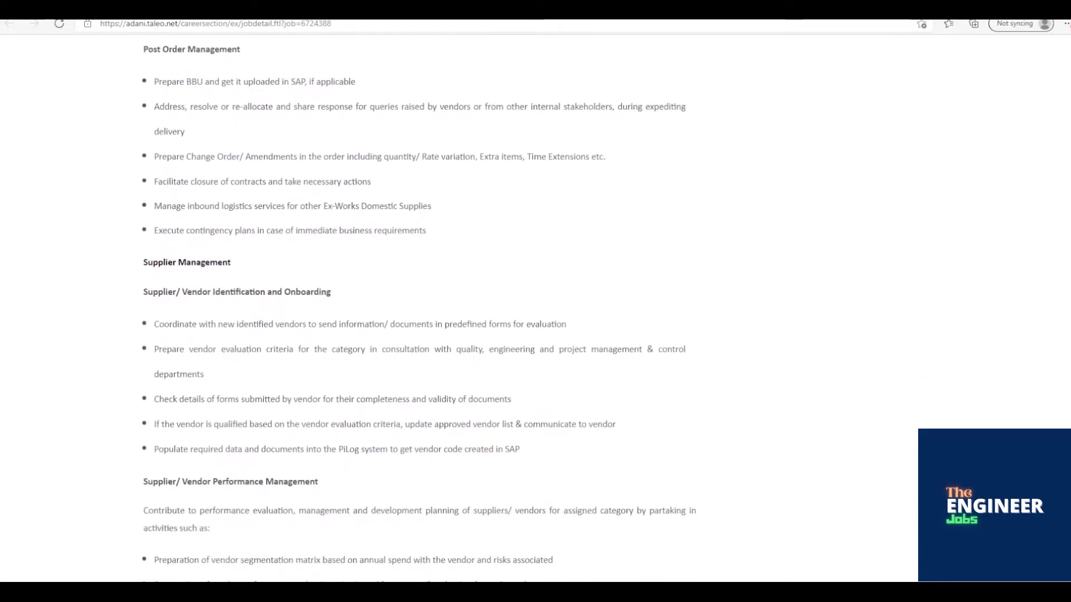
{"action": "scroll", "coordinate": [535, 335], "scroll_direction": "down", "scroll_amount": 2}
{"action": "scroll", "coordinate": [536, 335], "scroll_direction": "down", "scroll_amount": 2}
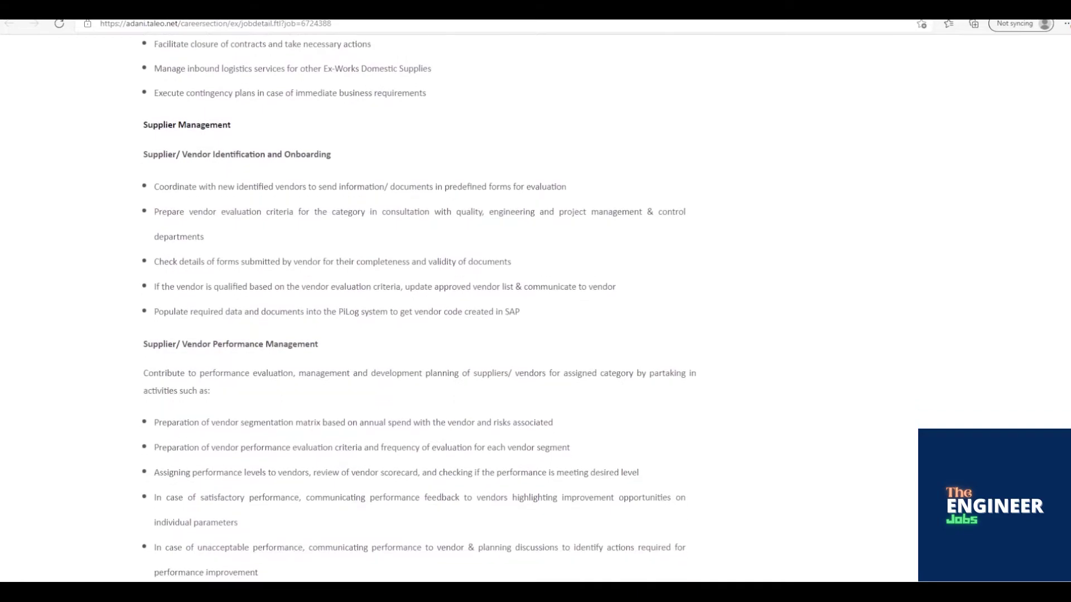
{"action": "scroll", "coordinate": [535, 335], "scroll_direction": "down", "scroll_amount": 2}
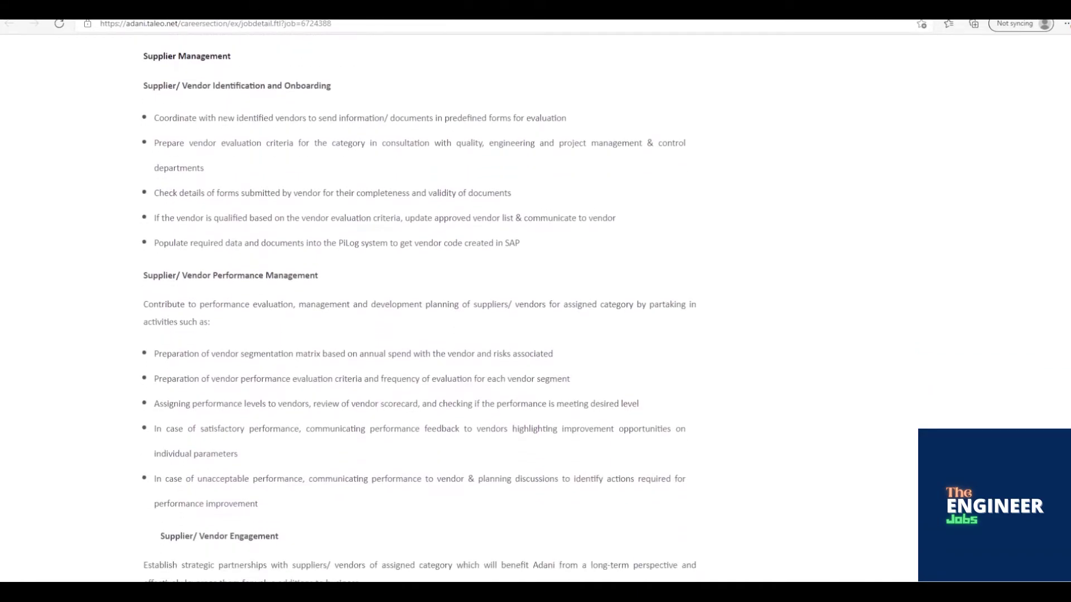
{"action": "scroll", "coordinate": [535, 334], "scroll_direction": "down", "scroll_amount": 2}
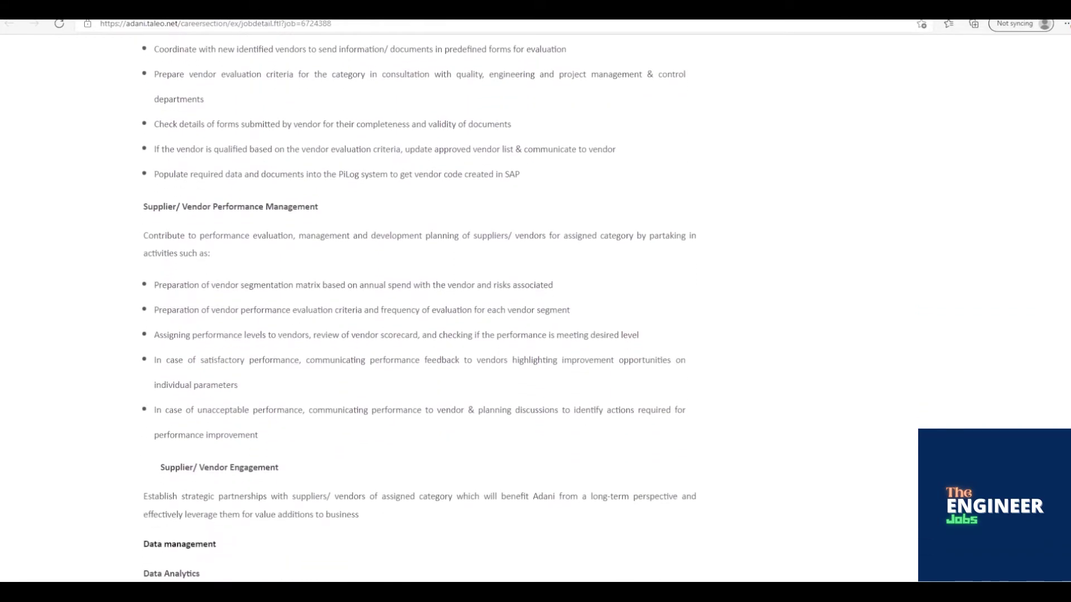
{"action": "scroll", "coordinate": [535, 335], "scroll_direction": "down", "scroll_amount": 2}
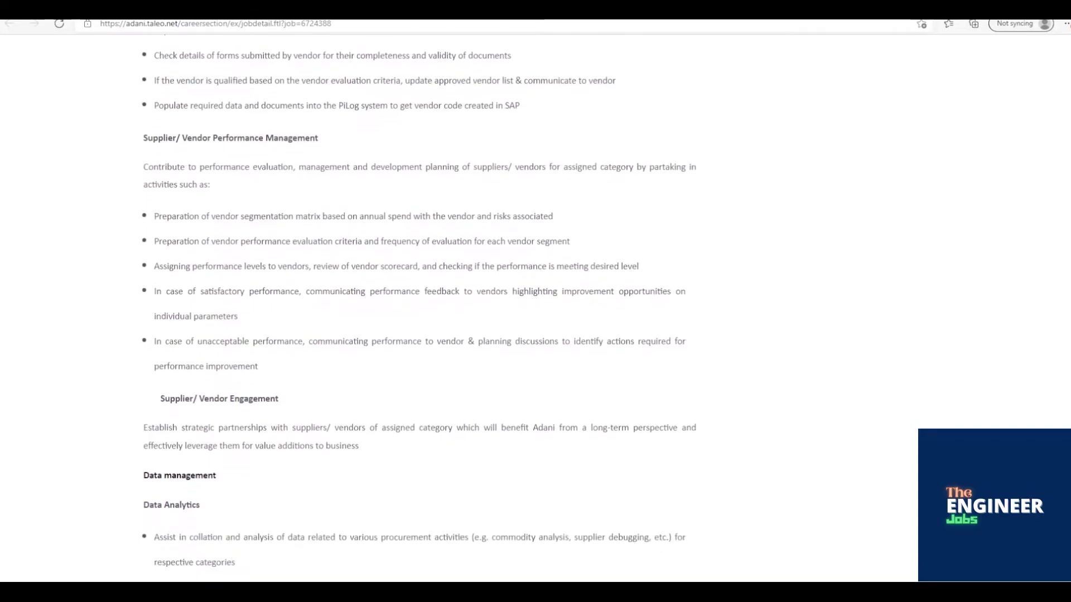
{"action": "scroll", "coordinate": [536, 335], "scroll_direction": "down", "scroll_amount": 2}
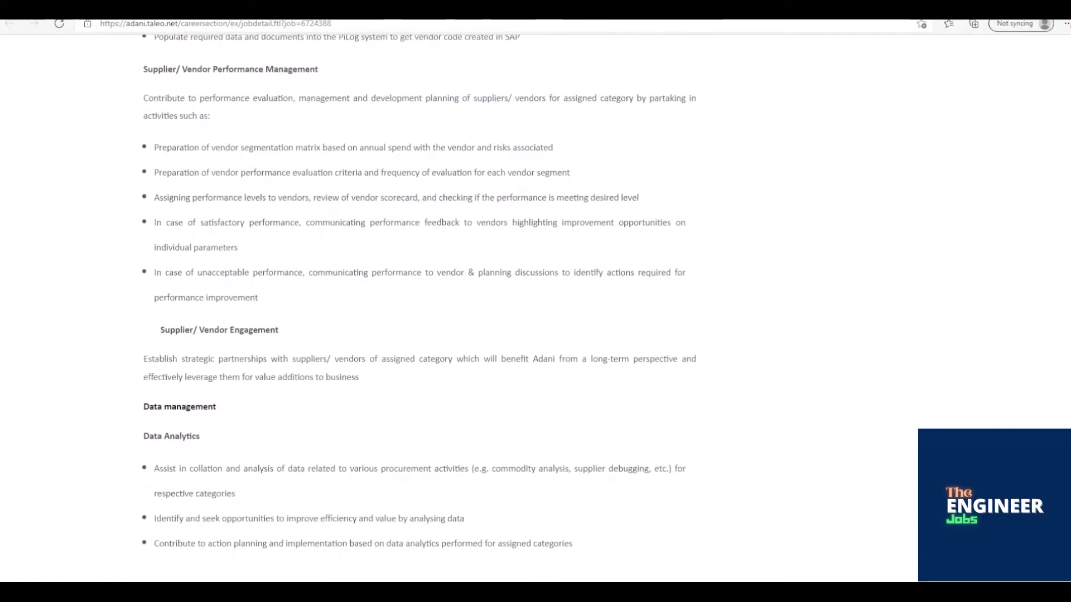
{"action": "scroll", "coordinate": [536, 335], "scroll_direction": "down", "scroll_amount": 2}
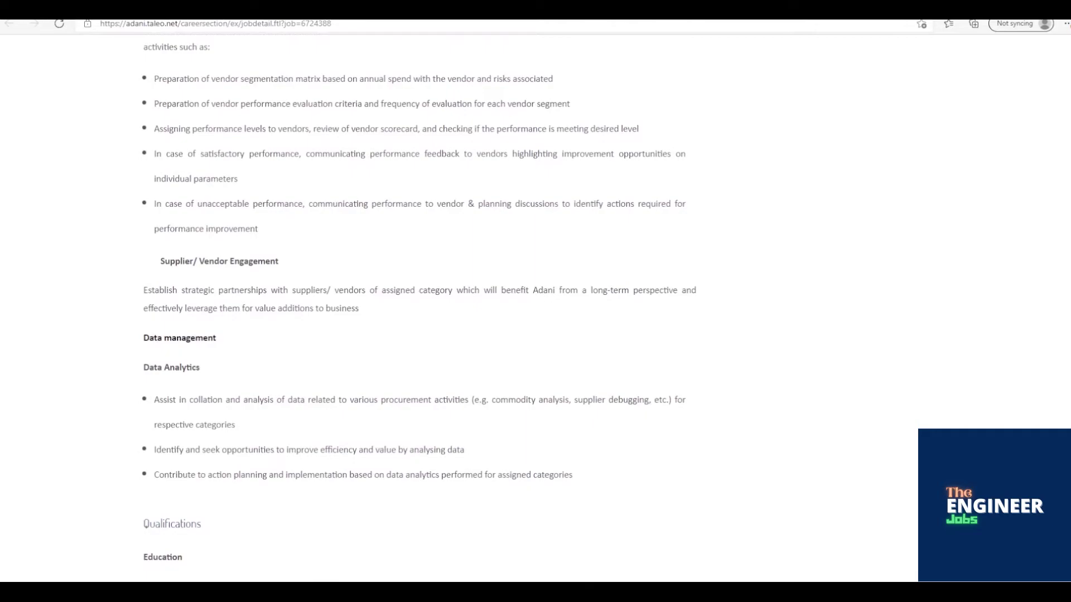
{"action": "scroll", "coordinate": [536, 335], "scroll_direction": "down", "scroll_amount": 2}
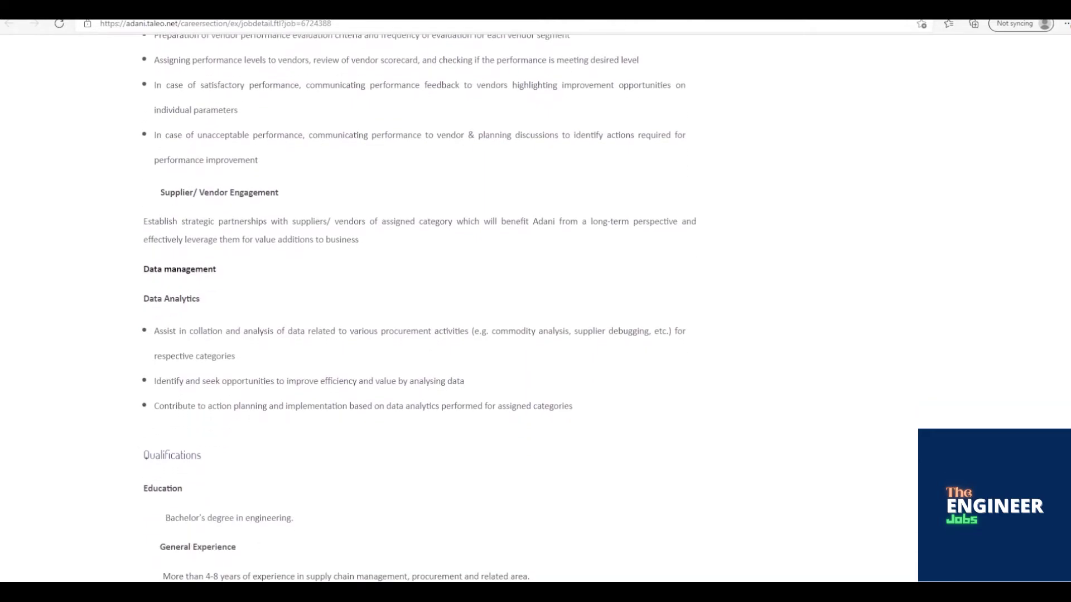
{"action": "scroll", "coordinate": [536, 334], "scroll_direction": "down", "scroll_amount": 2}
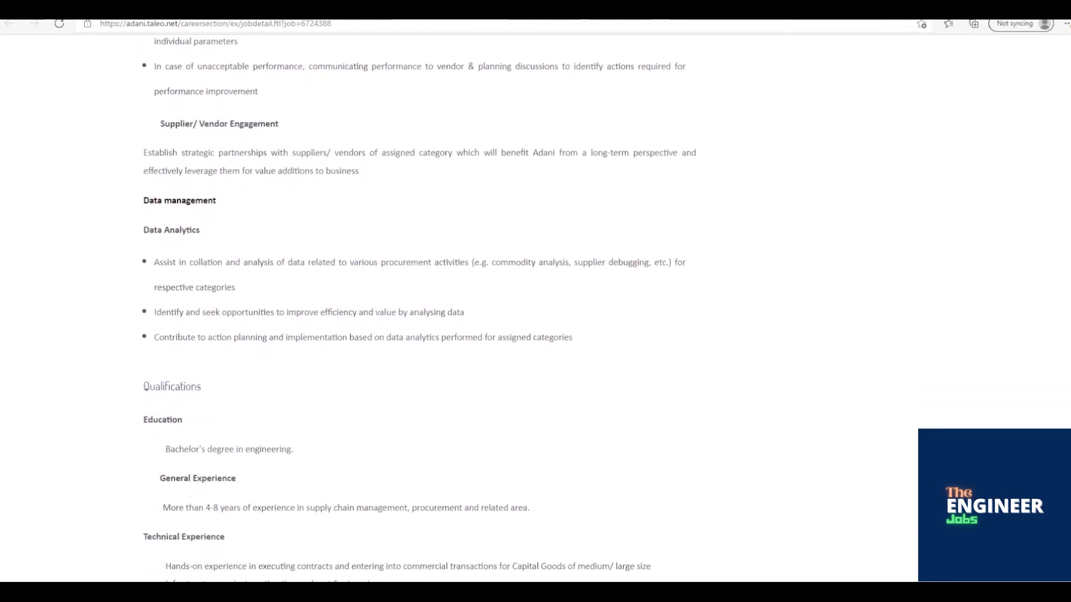
{"action": "scroll", "coordinate": [535, 334], "scroll_direction": "down", "scroll_amount": 2}
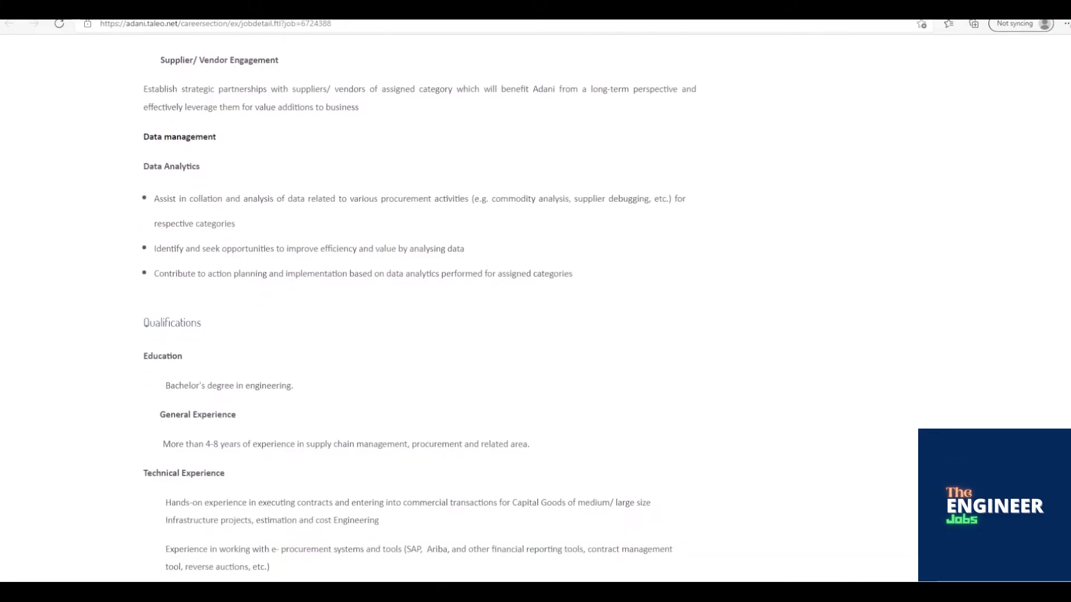
{"action": "scroll", "coordinate": [536, 335], "scroll_direction": "down", "scroll_amount": 2}
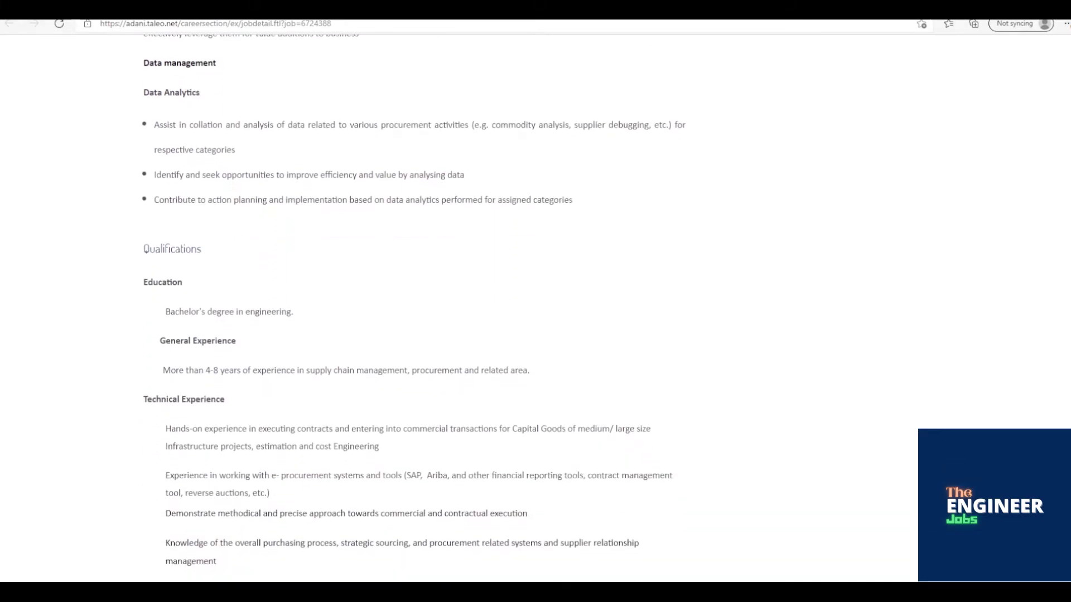
{"action": "scroll", "coordinate": [535, 335], "scroll_direction": "down", "scroll_amount": 2}
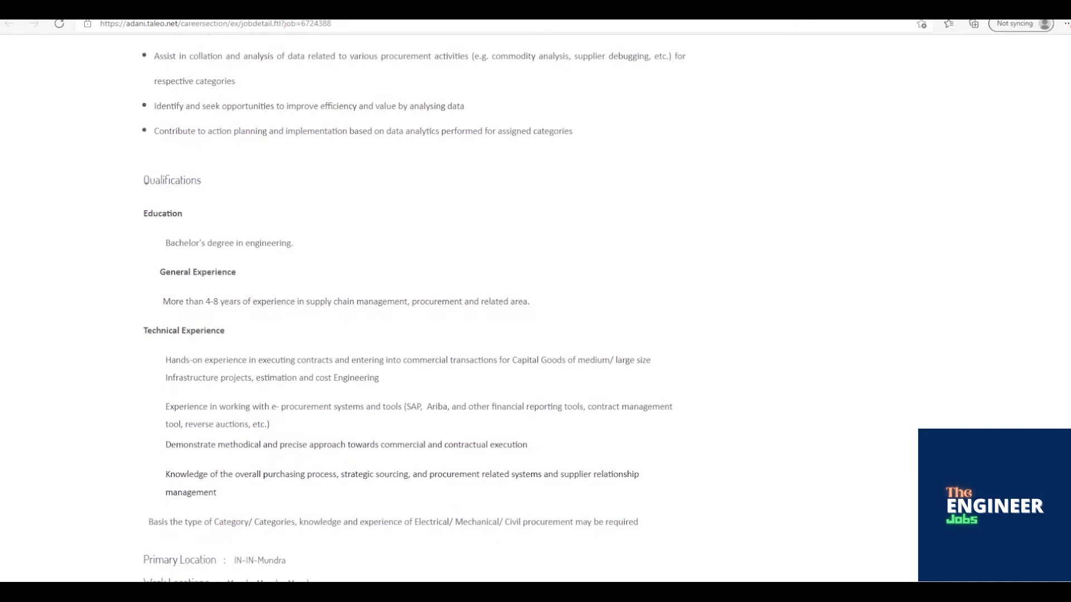
{"action": "scroll", "coordinate": [536, 335], "scroll_direction": "down", "scroll_amount": 2}
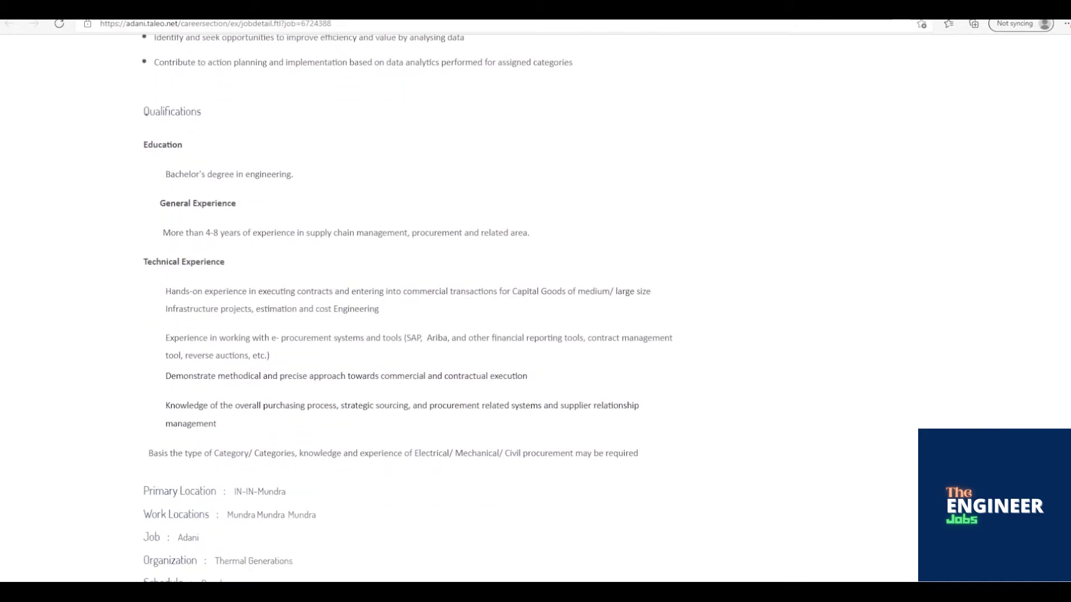
{"action": "scroll", "coordinate": [536, 335], "scroll_direction": "down", "scroll_amount": 2}
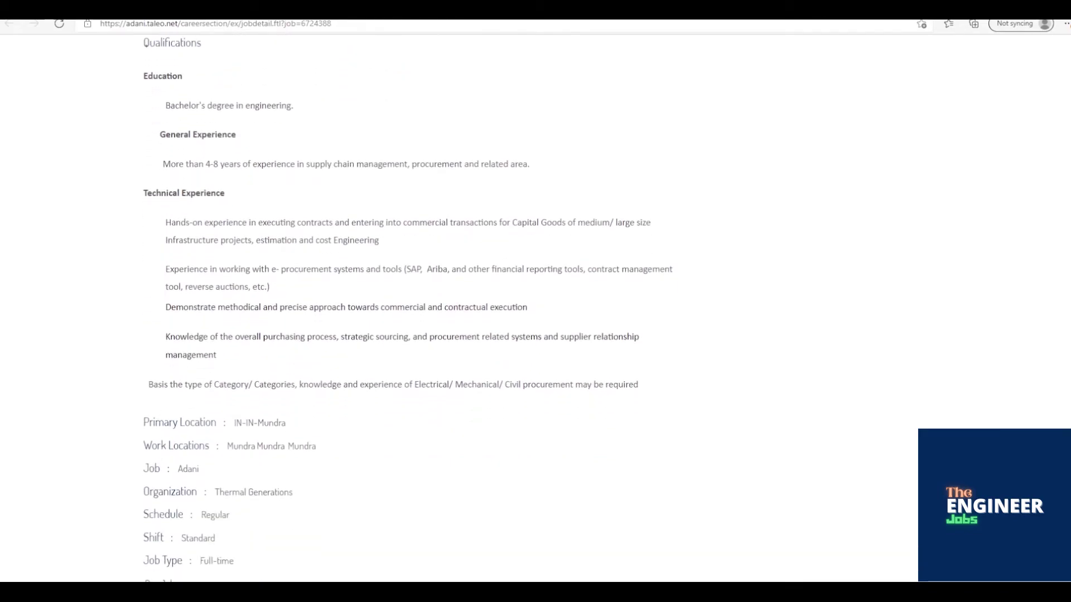
{"action": "scroll", "coordinate": [536, 335], "scroll_direction": "down", "scroll_amount": 2}
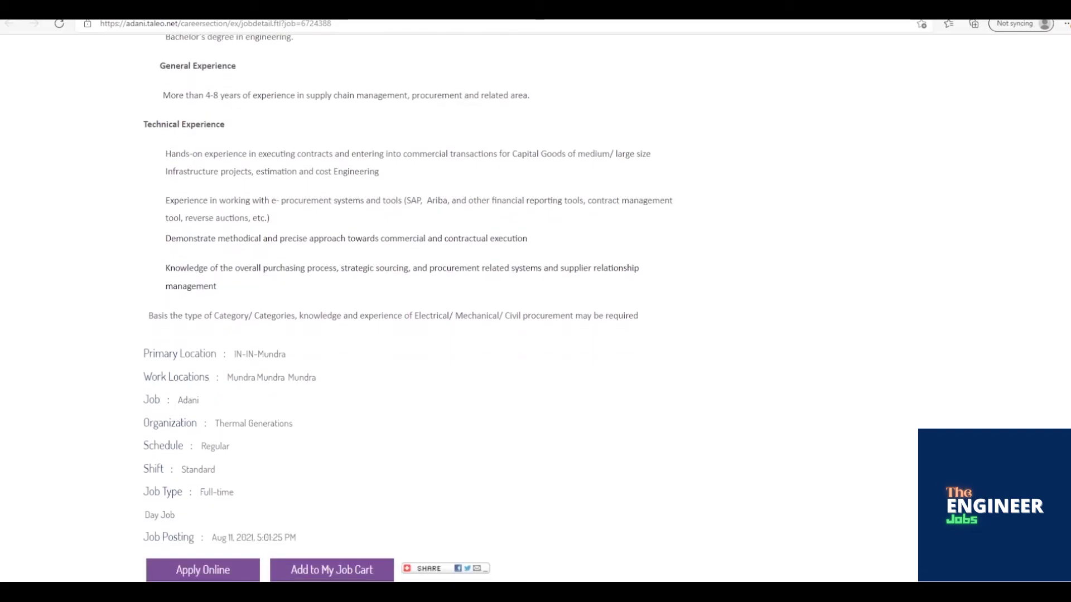
{"action": "scroll", "coordinate": [535, 335], "scroll_direction": "down", "scroll_amount": 1}
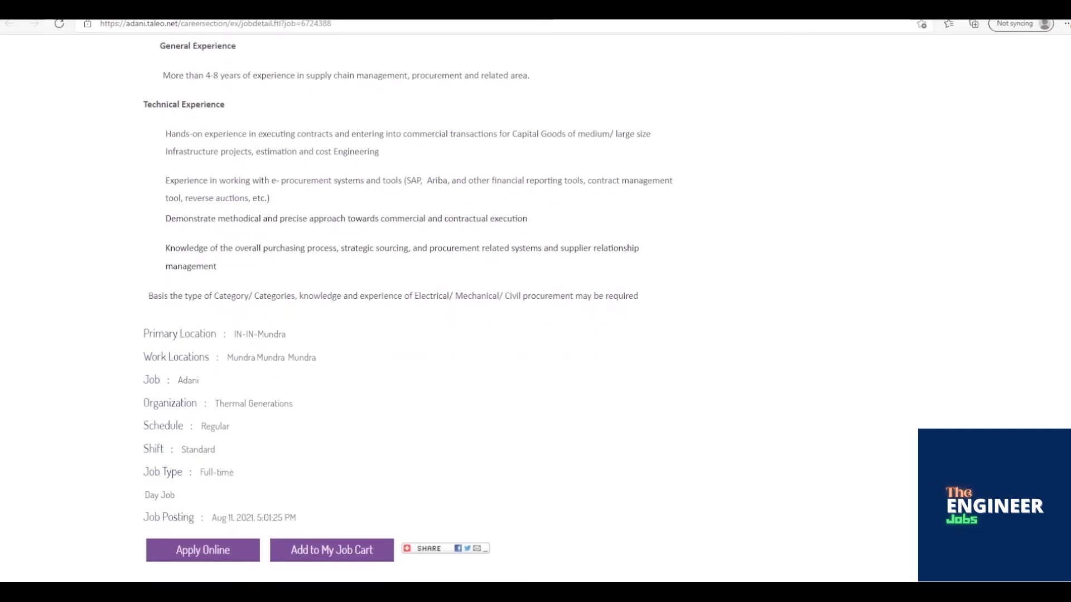